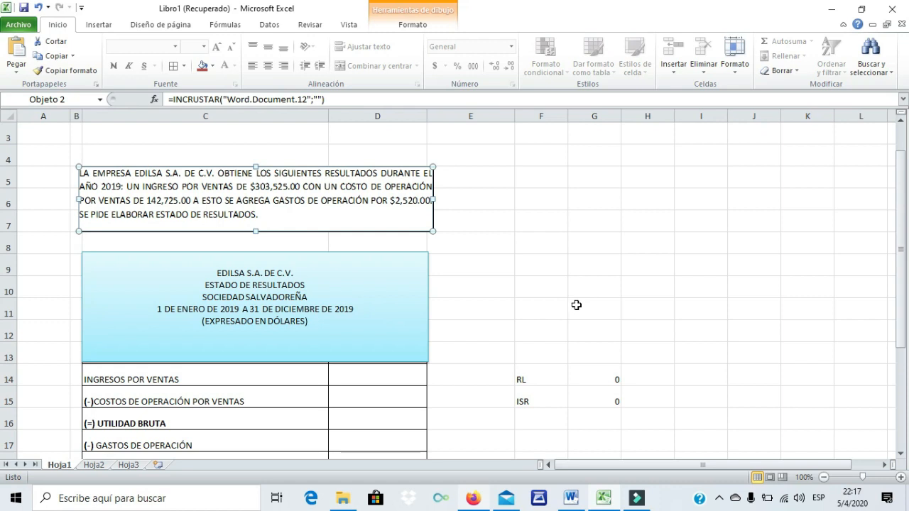
# Step: Review each line of the EDILSA S.A. DE C.V. income statement heading, from company name to currency
pyautogui.scroll(-1, 577, 305)
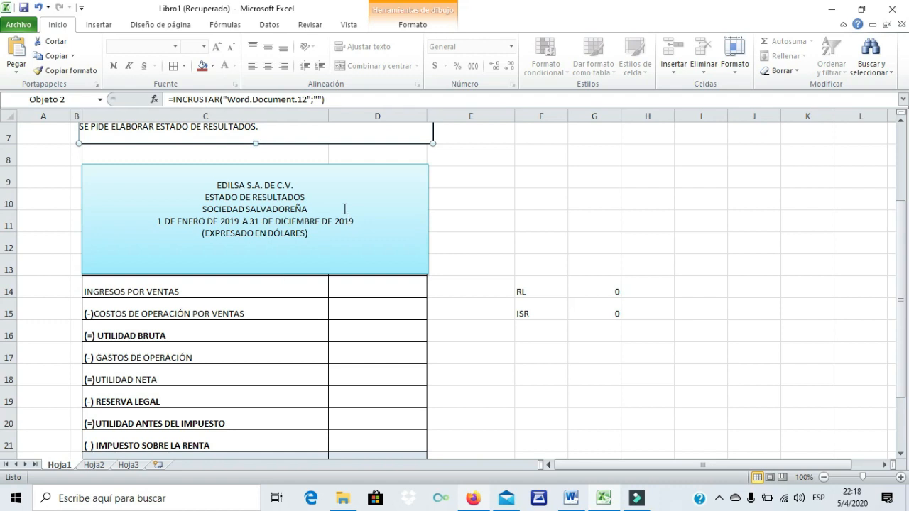
pyautogui.click(296, 185)
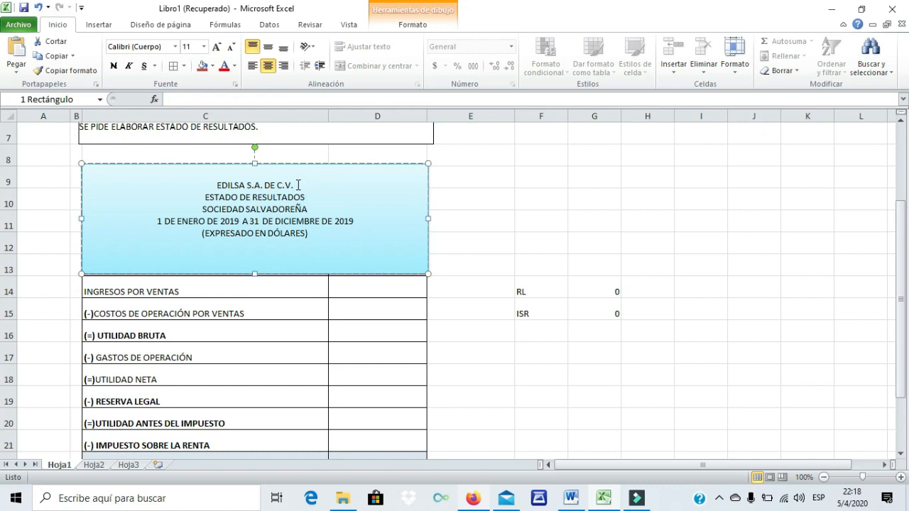
pyautogui.click(311, 196)
pyautogui.click(308, 209)
pyautogui.click(348, 223)
pyautogui.click(353, 222)
pyautogui.click(308, 233)
# Step: Examine the income statement rows from INGRESOS POR VENTAS to UTILIDAD DISTRIBUIBLE and the signature block beneath them
pyautogui.scroll(-2, 409, 282)
pyautogui.scroll(2, 408, 282)
pyautogui.scroll(-1, 408, 282)
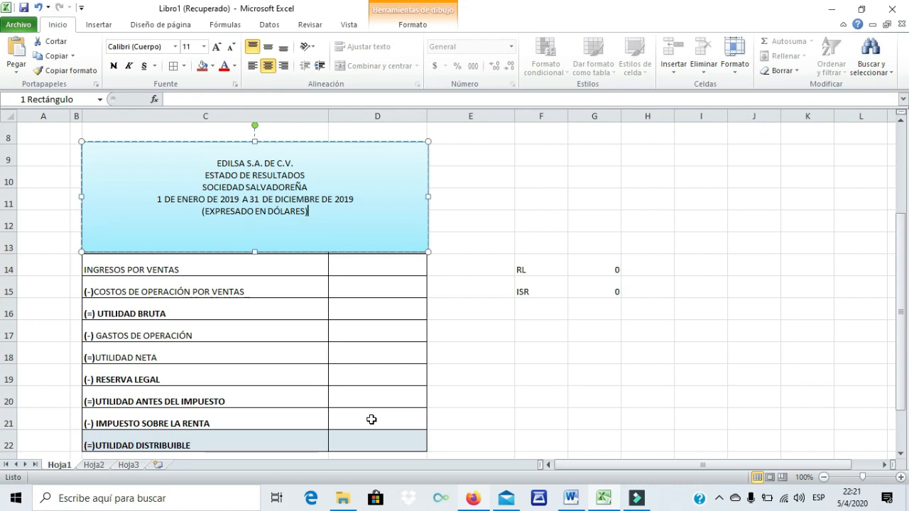
pyautogui.scroll(-1, 371, 419)
pyautogui.scroll(2, 372, 420)
pyautogui.scroll(-2, 371, 419)
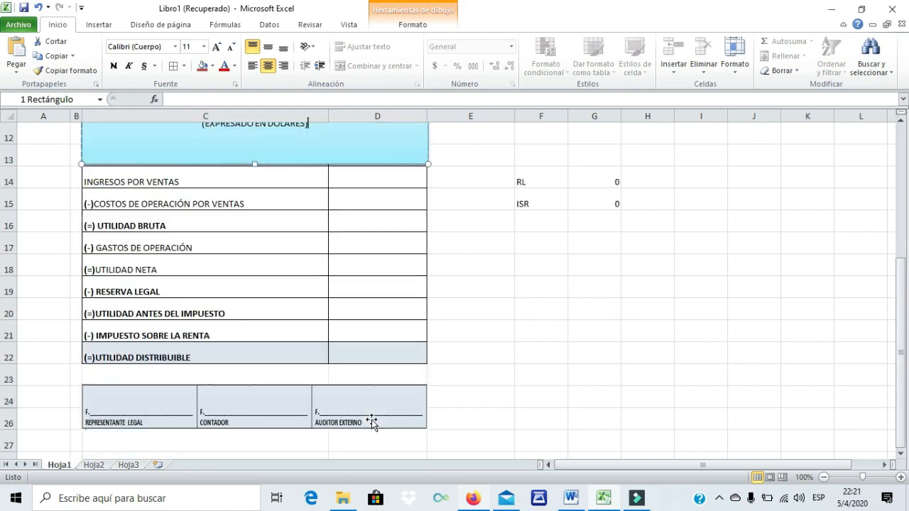
pyautogui.scroll(1, 371, 420)
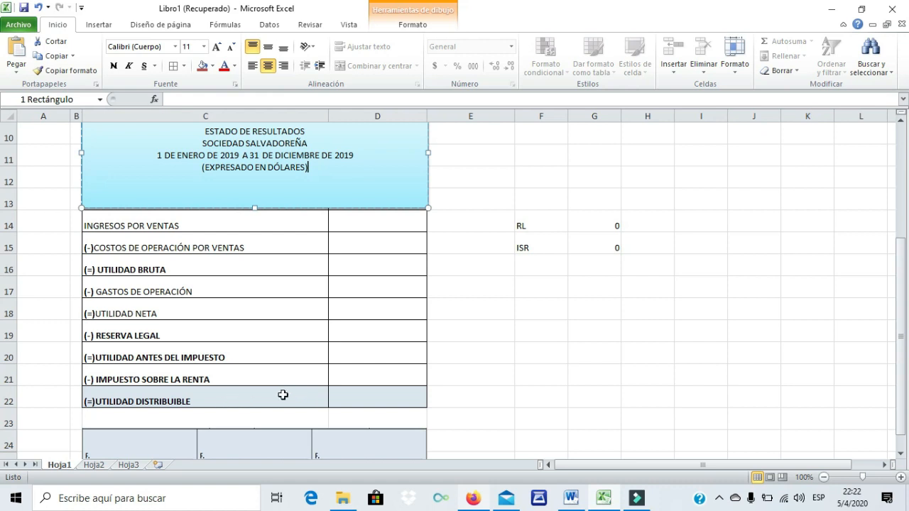
pyautogui.scroll(-3, 348, 390)
pyautogui.scroll(1, 351, 390)
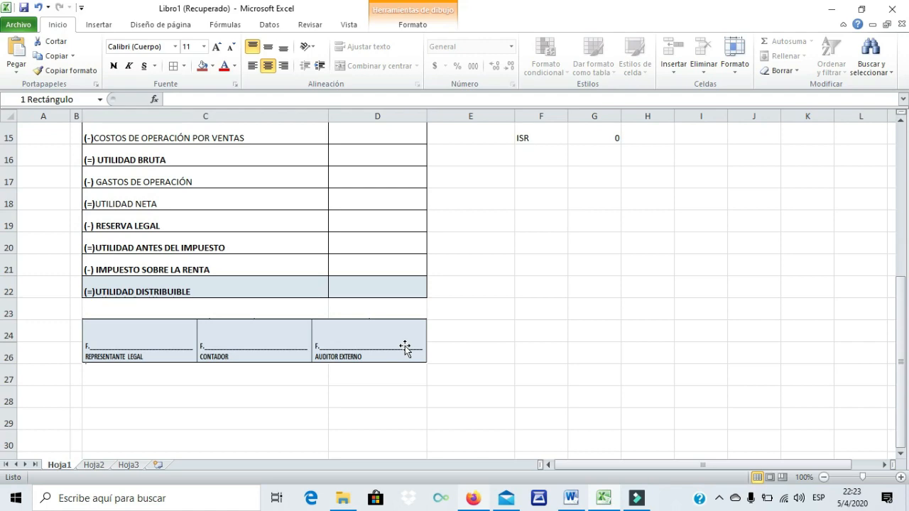
pyautogui.scroll(3, 405, 347)
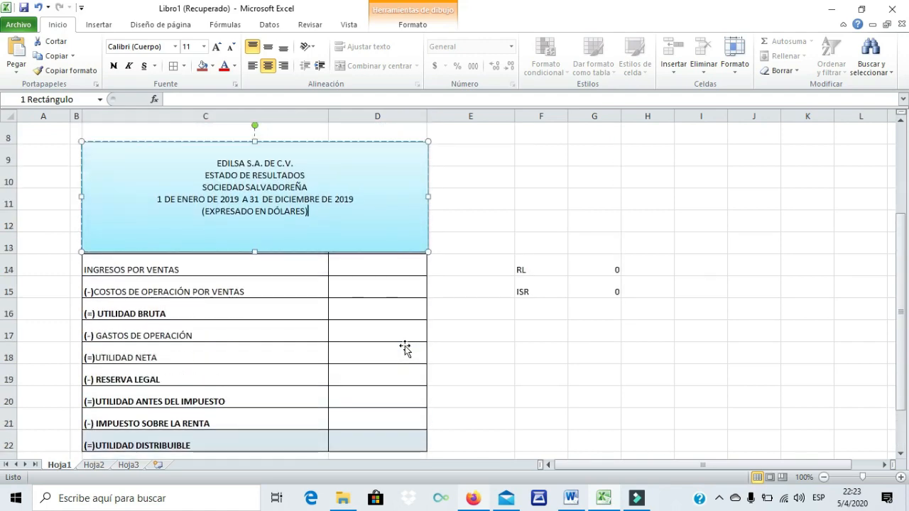
pyautogui.scroll(1, 404, 346)
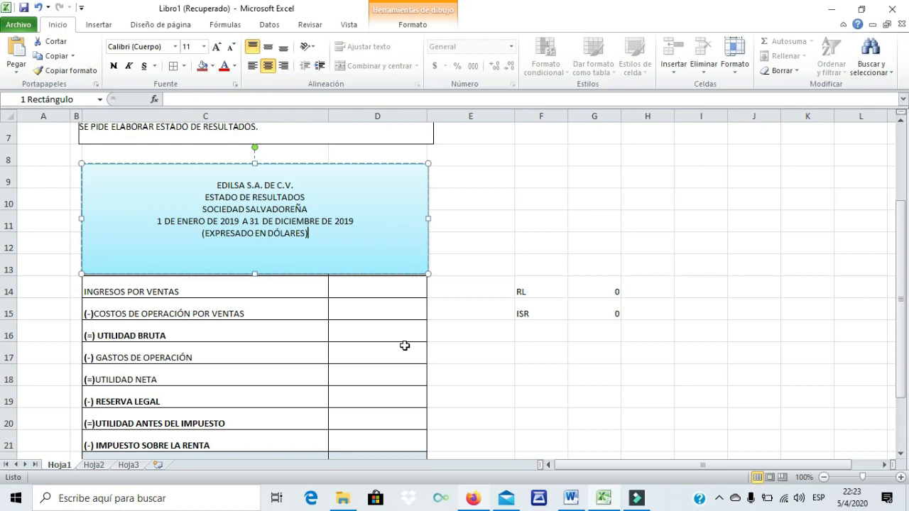
# Step: Move the embedded problem statement beside the blue heading box, over columns E to J at rows 8 to 11
pyautogui.click(376, 292)
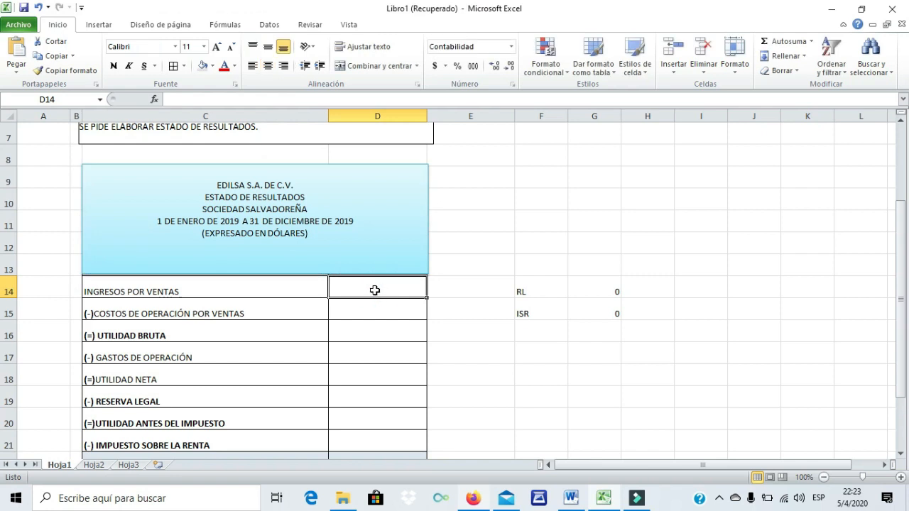
pyautogui.doubleClick(377, 291)
pyautogui.scroll(1, 502, 271)
pyautogui.scroll(1, 462, 256)
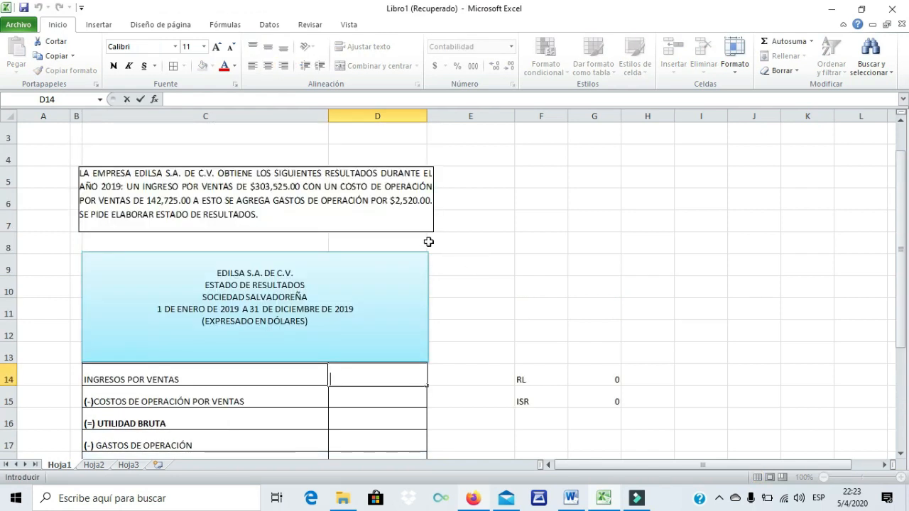
pyautogui.click(393, 213)
pyautogui.moveTo(548, 279)
pyautogui.mouseDown()
pyautogui.moveTo(649, 305)
pyautogui.moveTo(757, 304)
pyautogui.mouseUp()
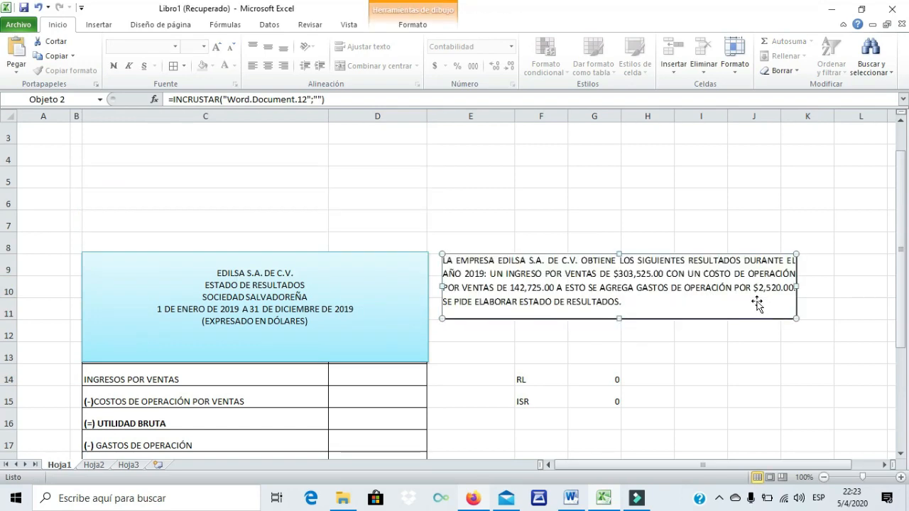
# Step: Enter 303,525 for INGRESOS POR VENTAS in D14 and 142,725 for COSTOS DE OPERACIÓN POR VENTAS in D15
pyautogui.scroll(-2, 757, 304)
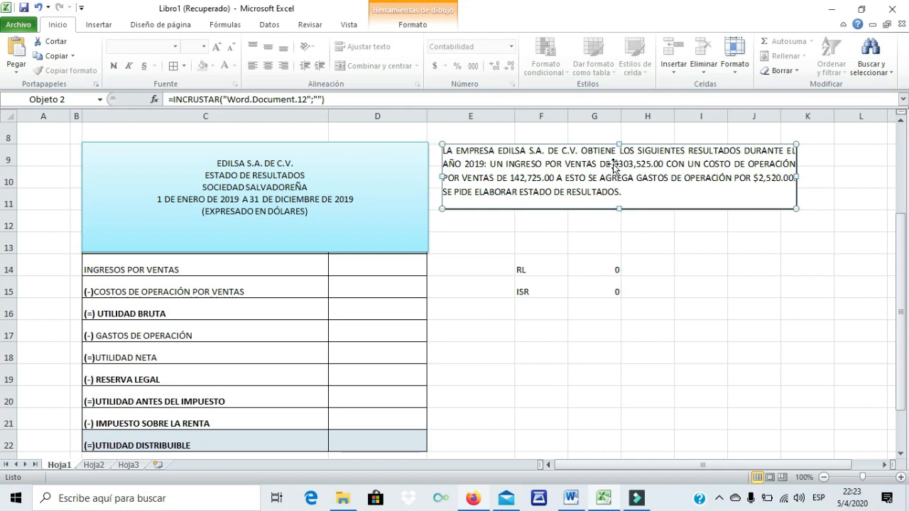
pyautogui.click(391, 268)
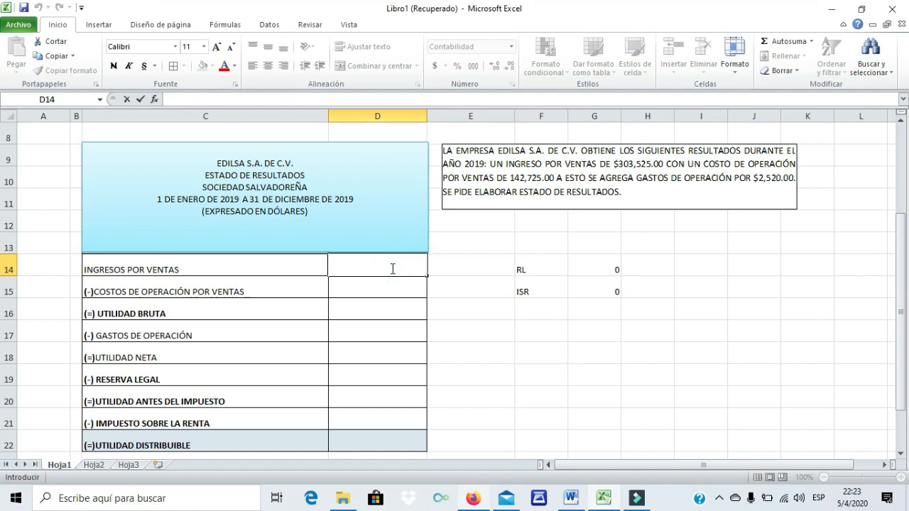
pyautogui.write('303,525')
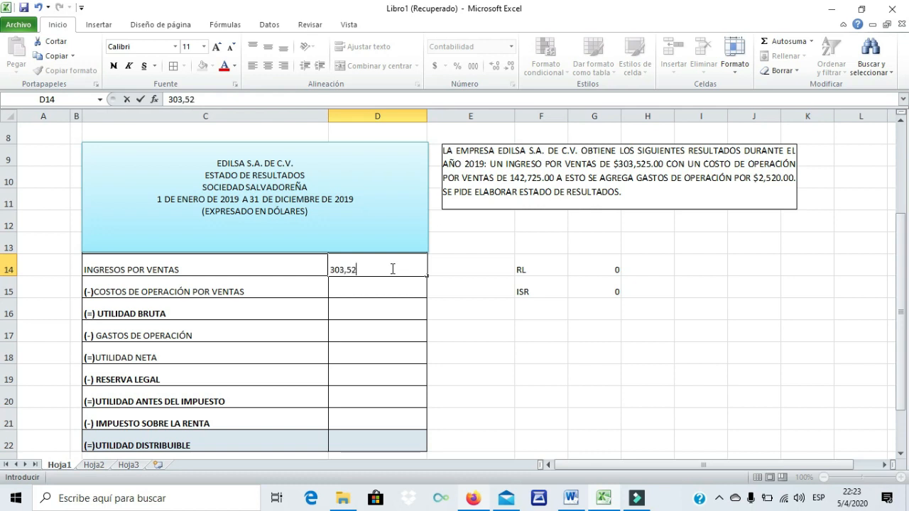
pyautogui.click(374, 290)
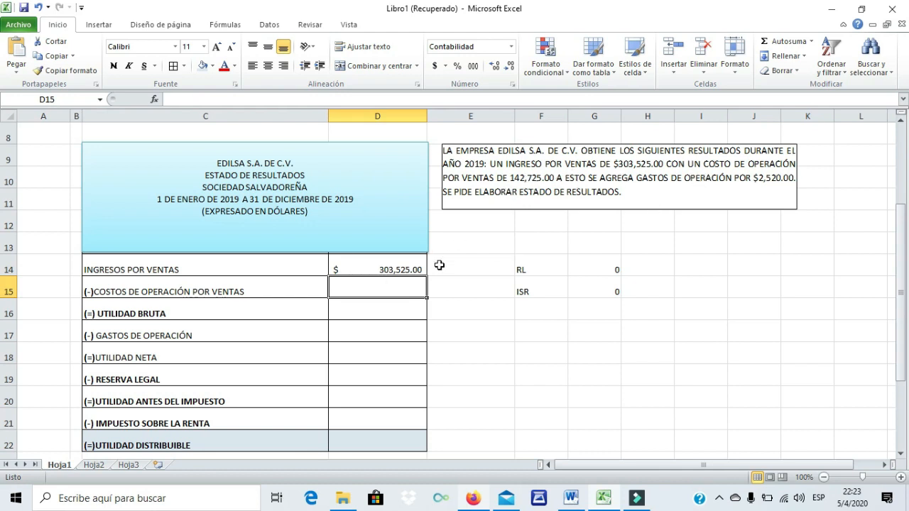
pyautogui.click(402, 285)
pyautogui.write('142')
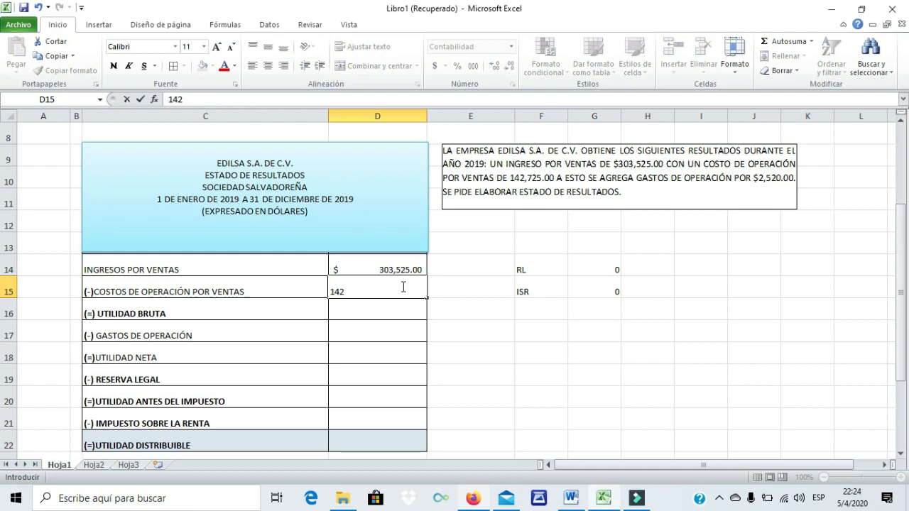
pyautogui.write(',725')
pyautogui.click(378, 317)
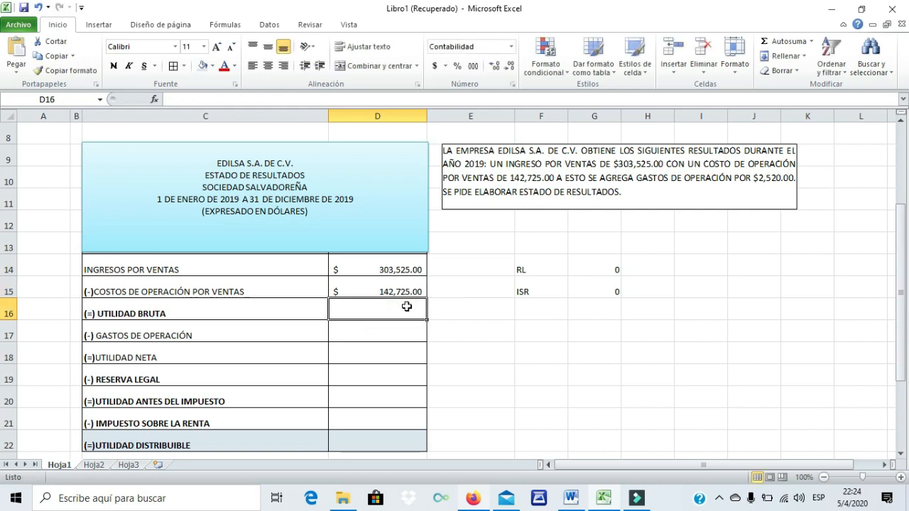
# Step: Calculate UTILIDAD BRUTA in D16 with the formula =D14-D15
pyautogui.doubleClick(362, 313)
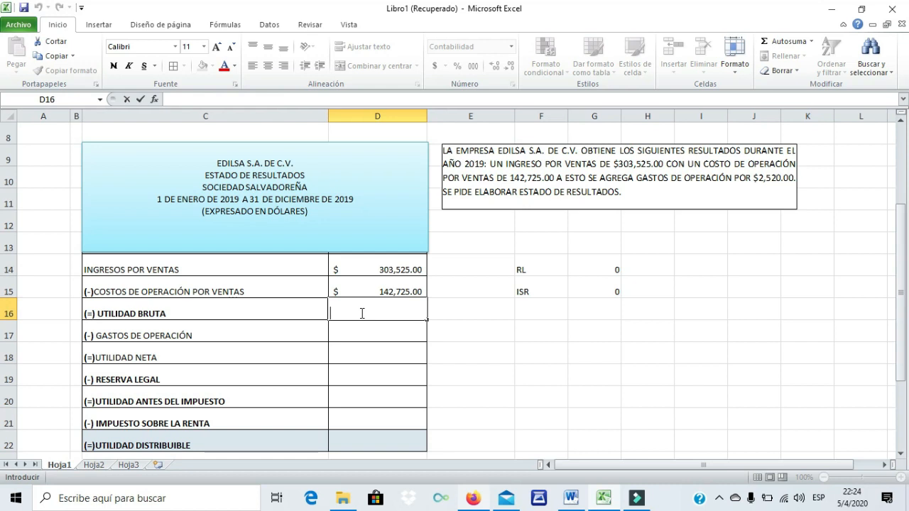
pyautogui.write('=')
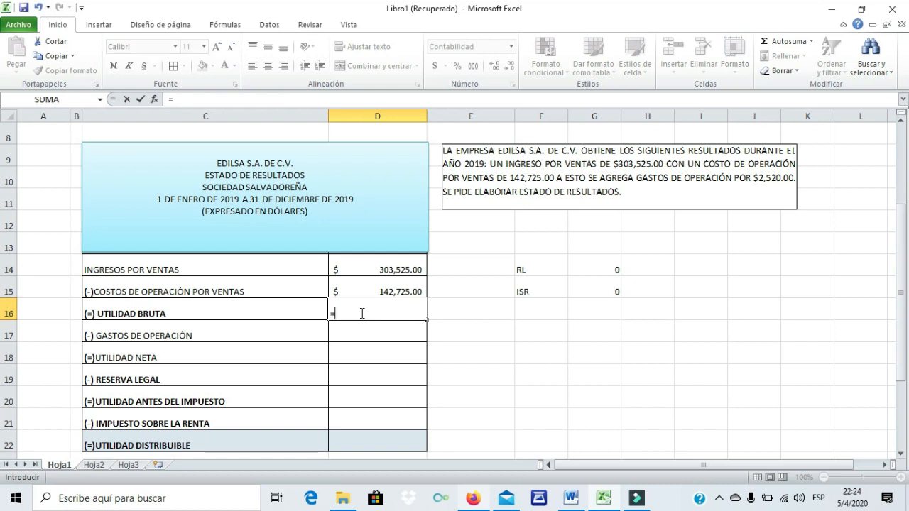
pyautogui.click(390, 271)
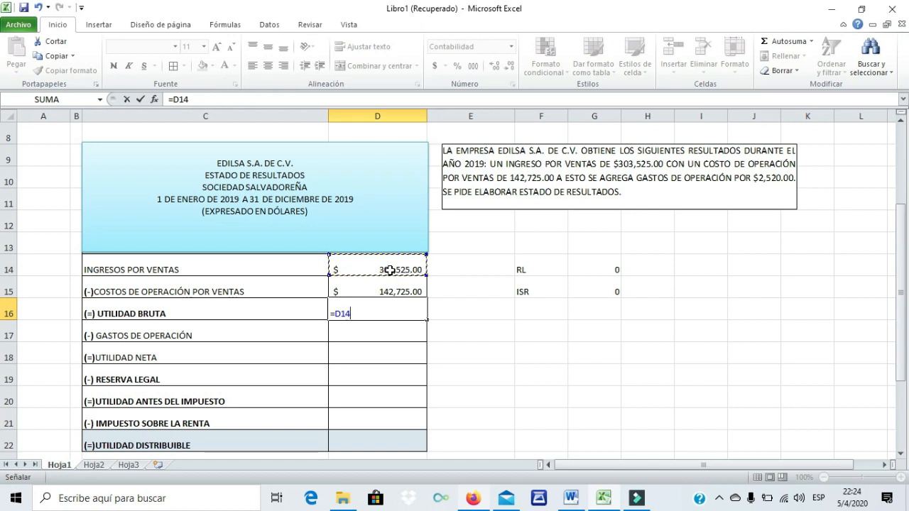
pyautogui.write('-')
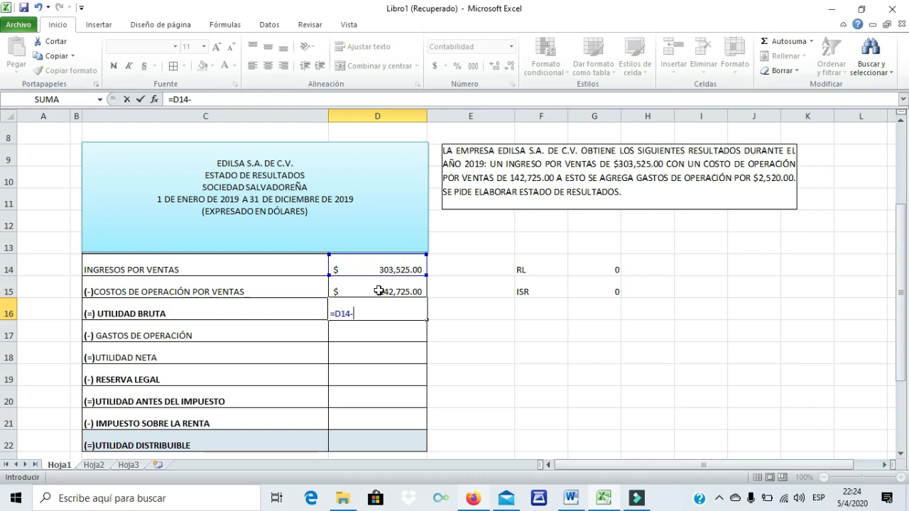
pyautogui.click(378, 290)
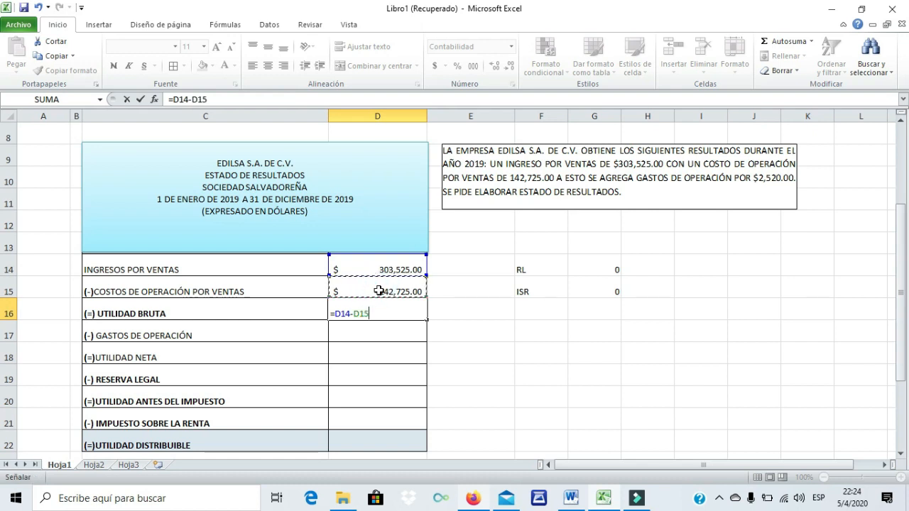
pyautogui.press('Return')
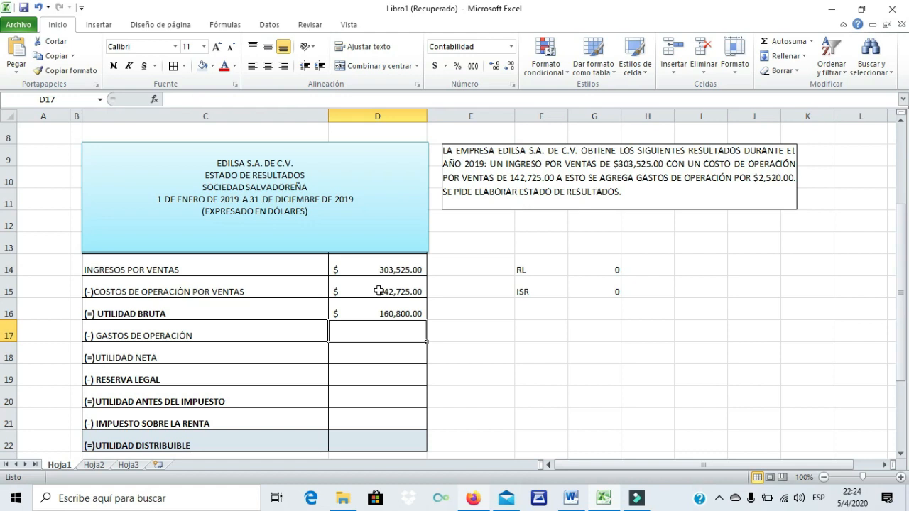
# Step: Enter 2520 for GASTOS DE OPERACIÓN in D17
pyautogui.doubleClick(380, 331)
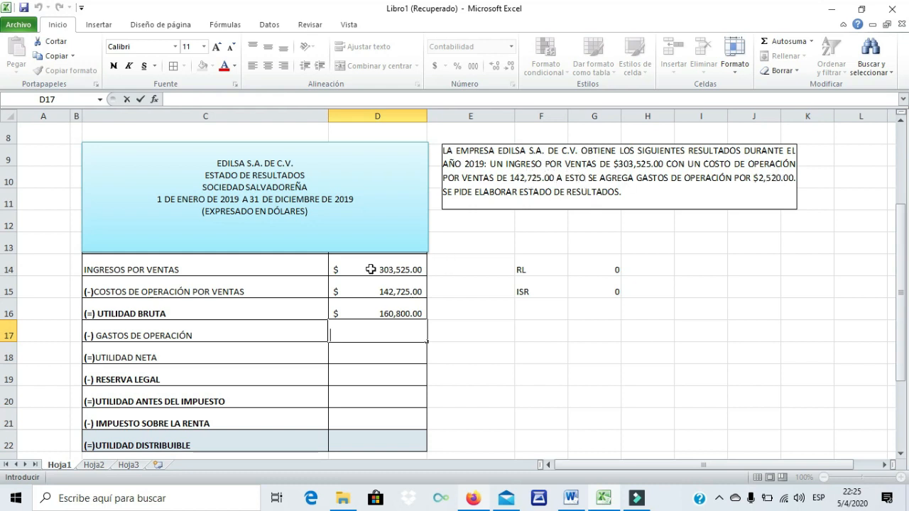
pyautogui.click(345, 332)
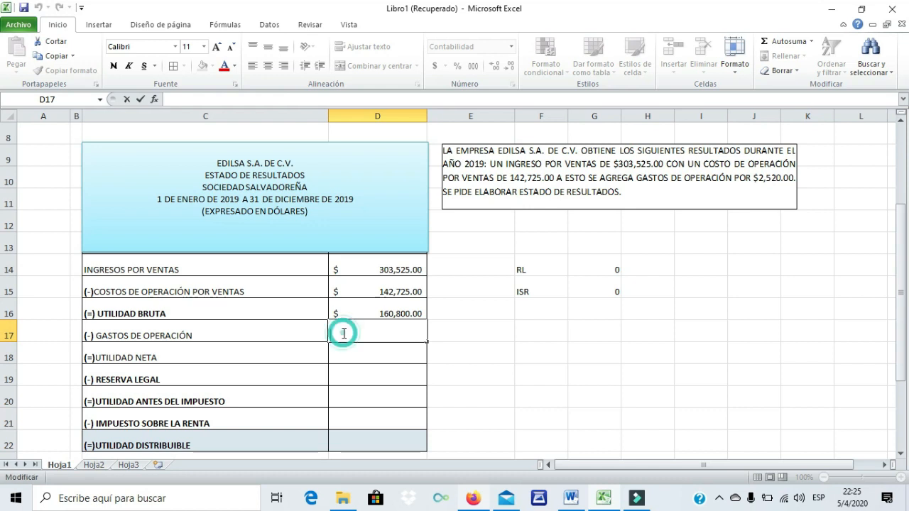
pyautogui.write('2520')
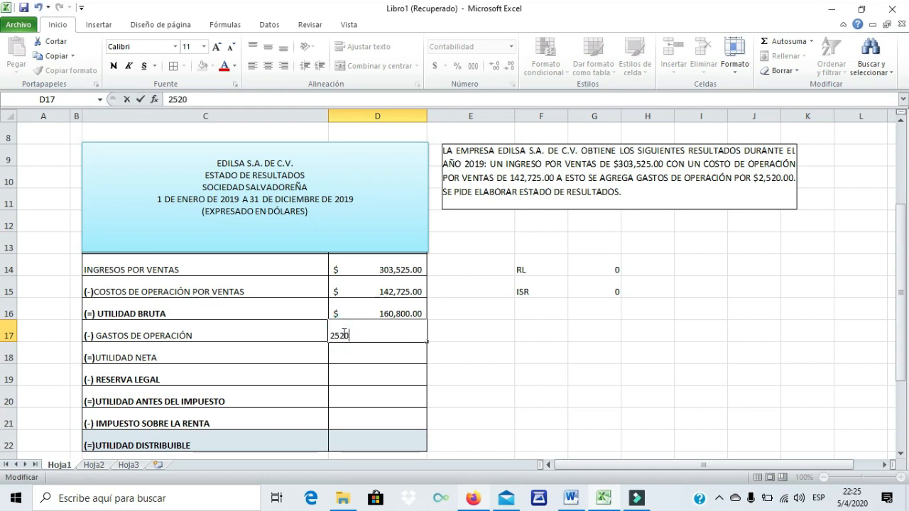
pyautogui.click(339, 353)
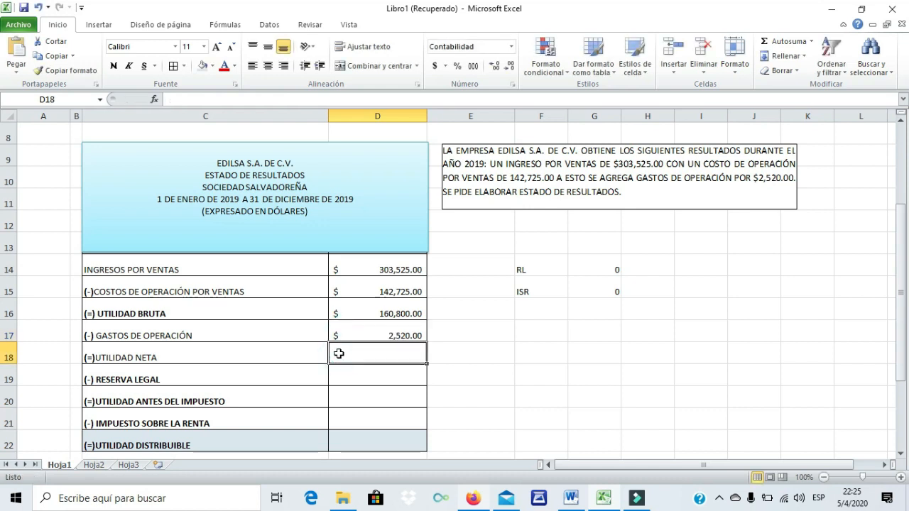
# Step: Calculate UTILIDAD NETA in D18 with the formula =D16-D17
pyautogui.doubleClick(355, 356)
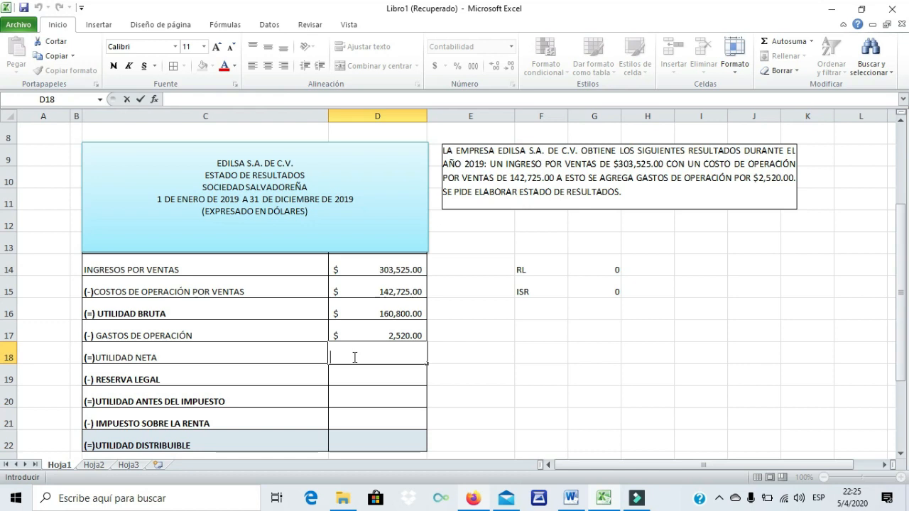
pyautogui.write('=')
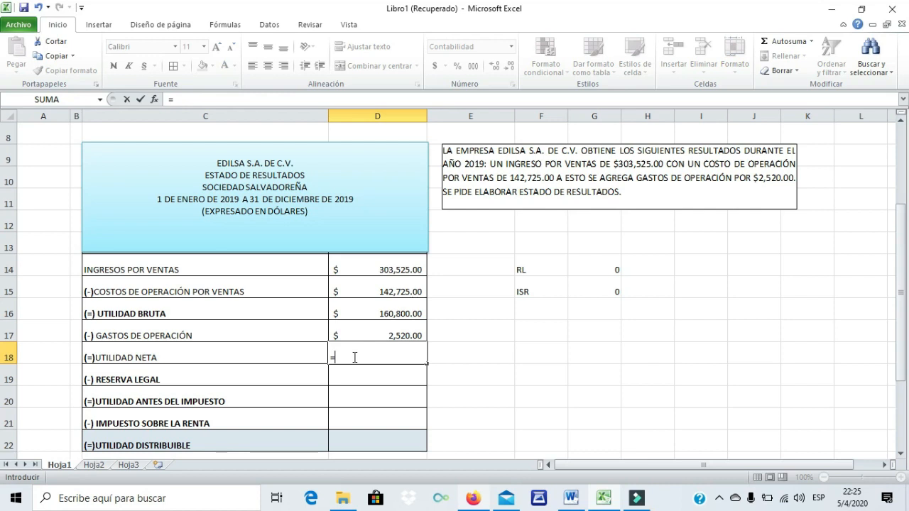
pyautogui.click(368, 311)
pyautogui.write('-')
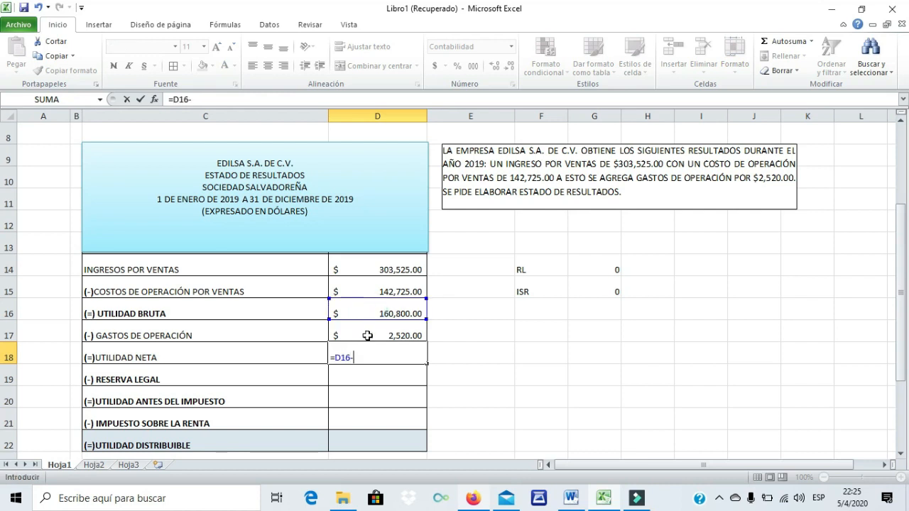
pyautogui.click(367, 336)
pyautogui.press('Return')
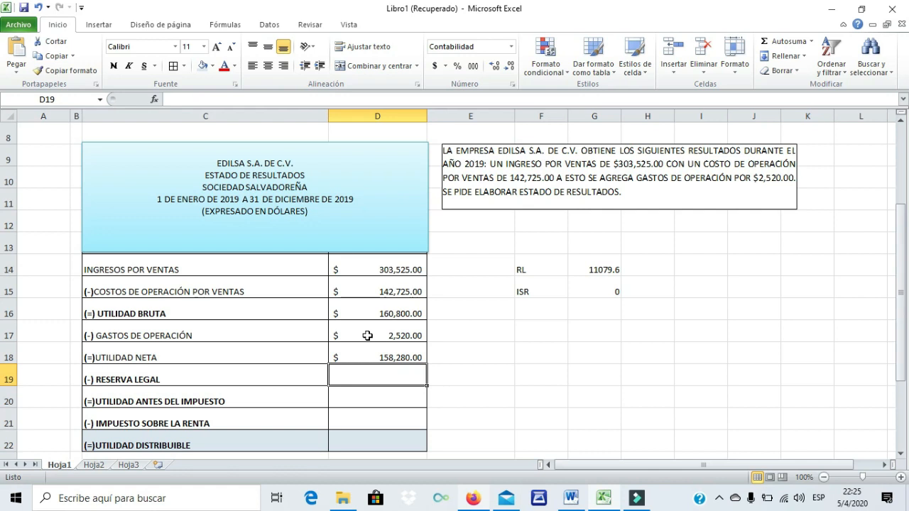
# Step: Inspect the legal reserve formula in cell G14 beside the RL label
pyautogui.doubleClick(370, 373)
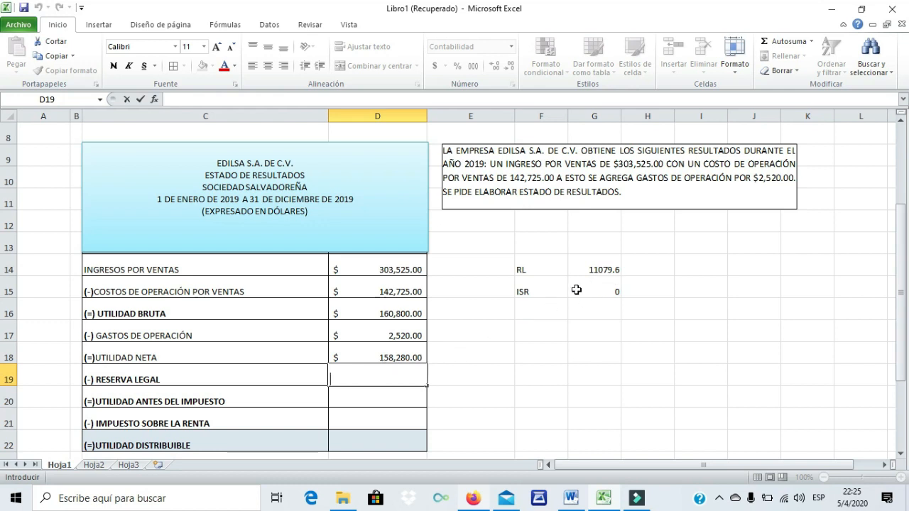
pyautogui.doubleClick(614, 264)
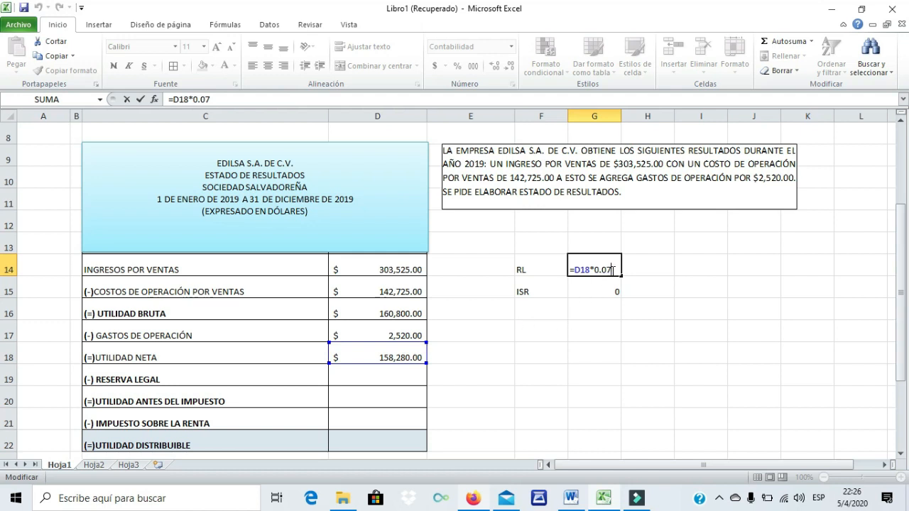
pyautogui.press('Return')
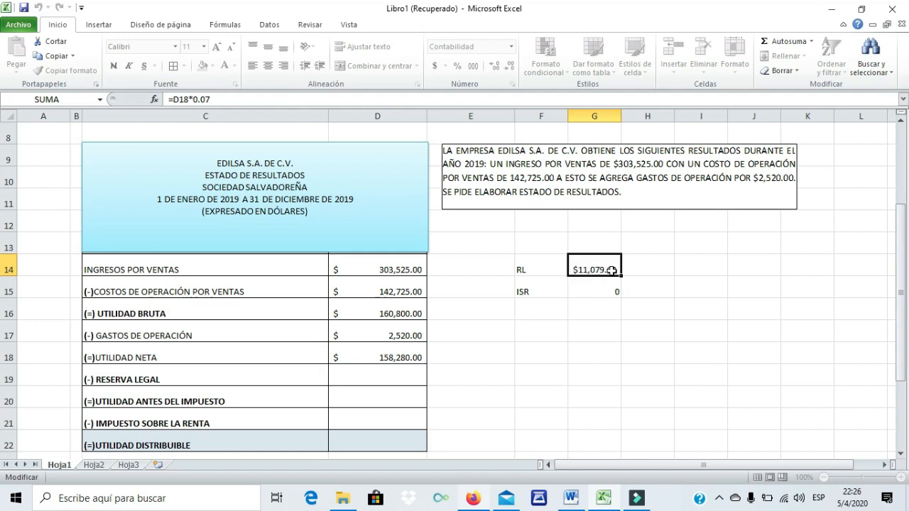
pyautogui.doubleClick(612, 270)
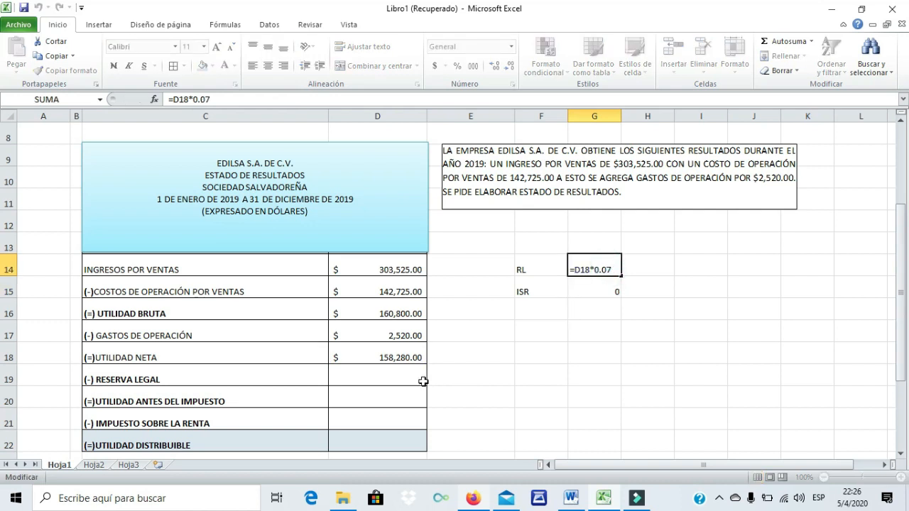
# Step: Enter 11,079.6 for RESERVA LEGAL in D19
pyautogui.press('Return')
pyautogui.click(396, 377)
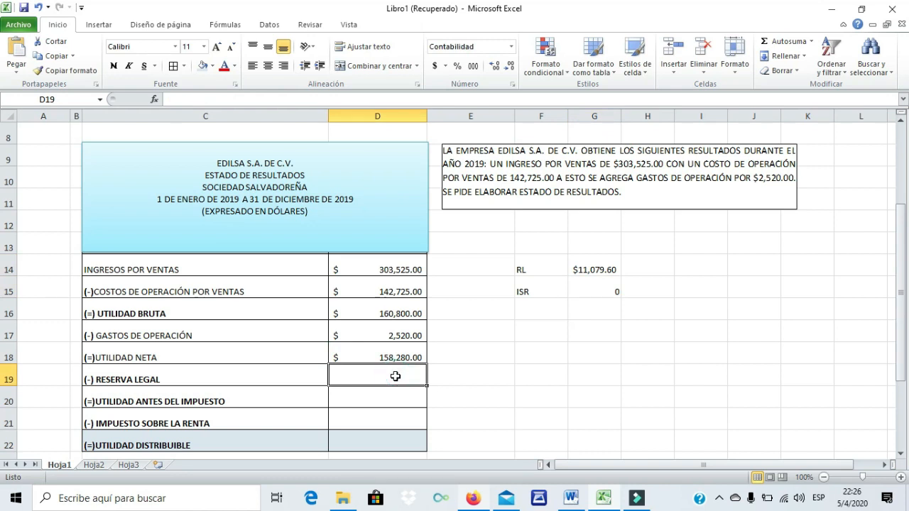
pyautogui.doubleClick(395, 376)
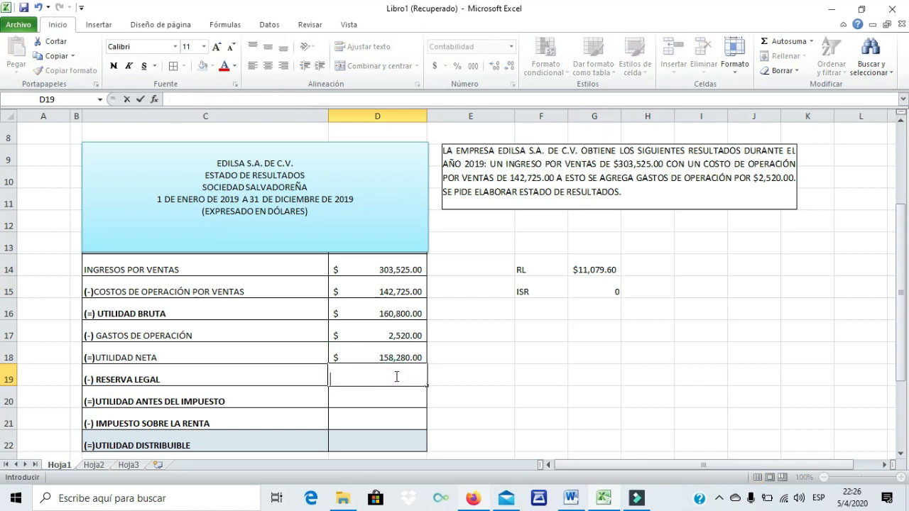
pyautogui.write('11,079.6')
pyautogui.press('Return')
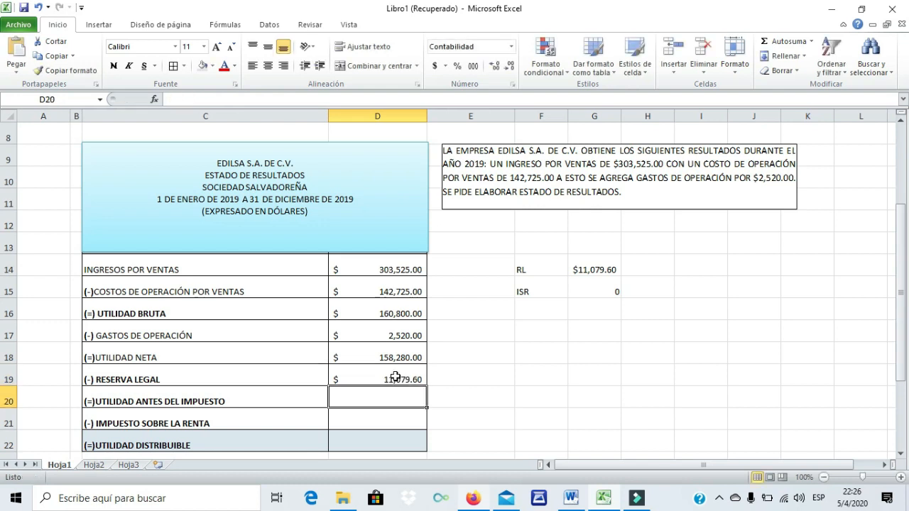
# Step: Calculate UTILIDAD ANTES DEL IMPUESTO in D20 with the formula =D18-D19
pyautogui.doubleClick(363, 398)
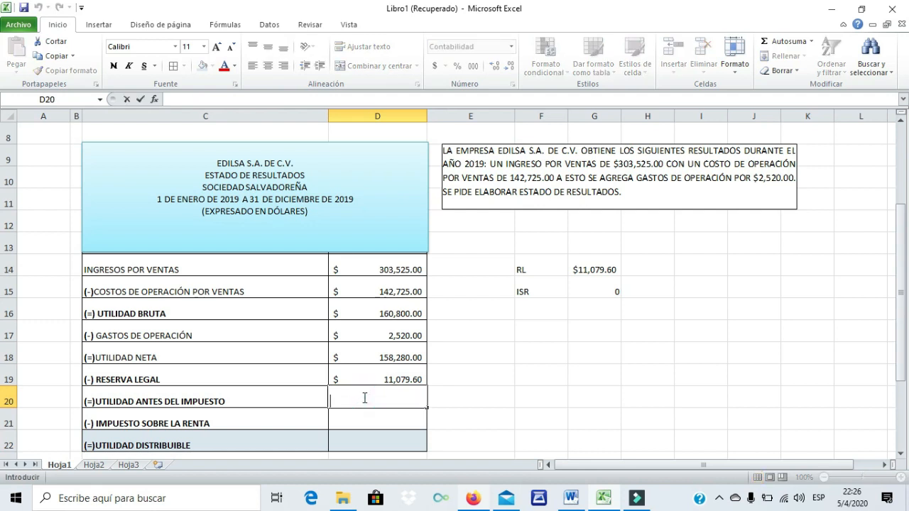
pyautogui.write('=')
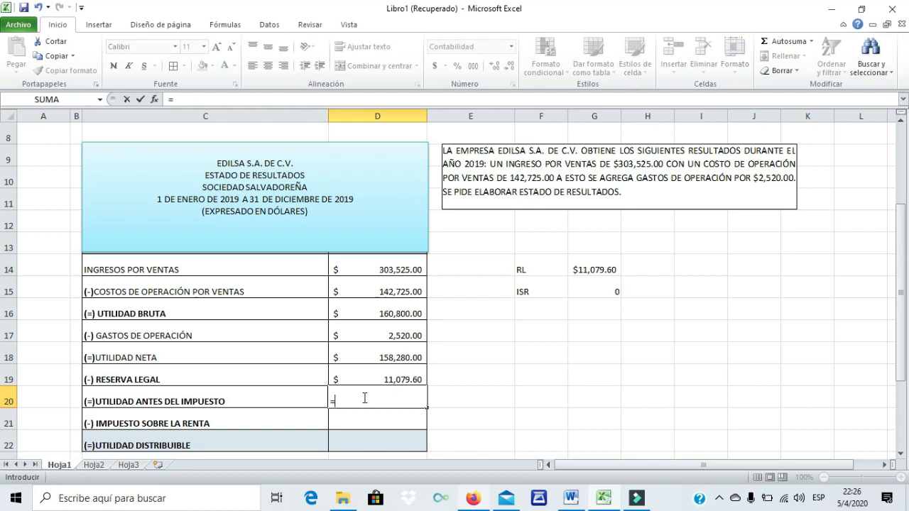
pyautogui.click(363, 354)
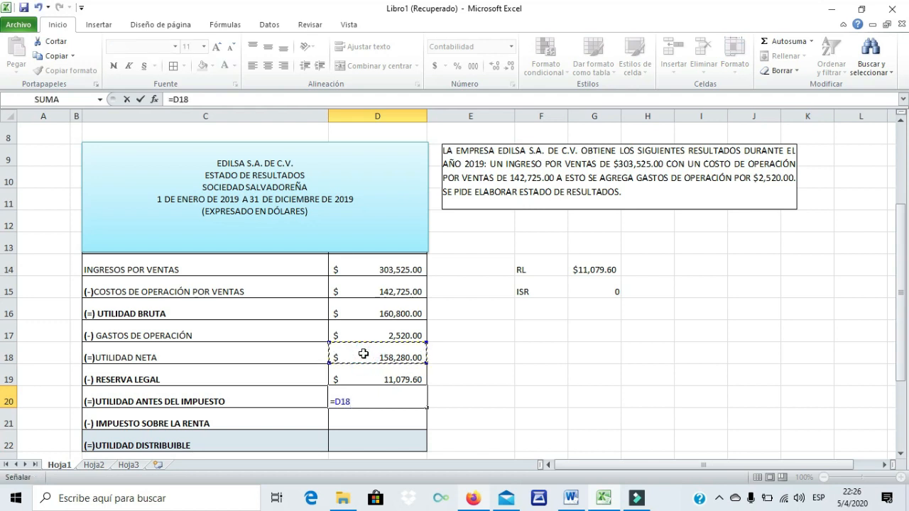
pyautogui.write('-')
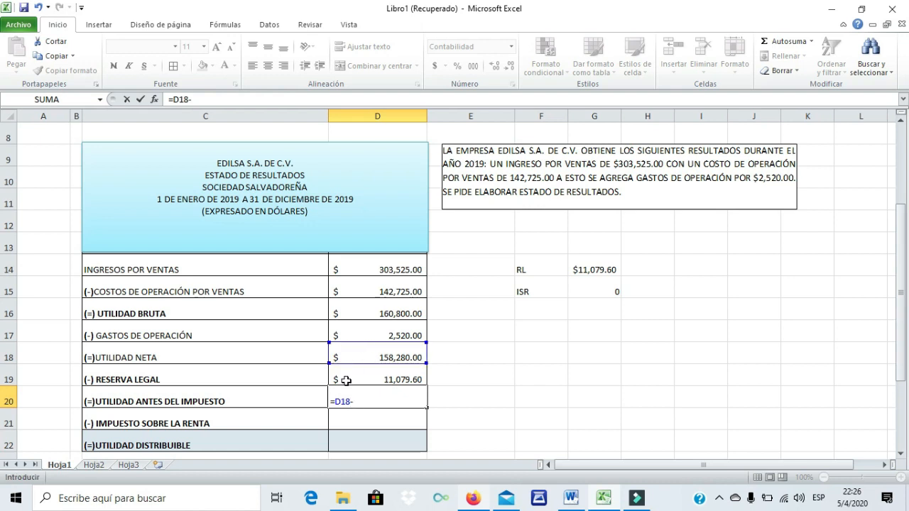
pyautogui.click(348, 377)
pyautogui.press('Return')
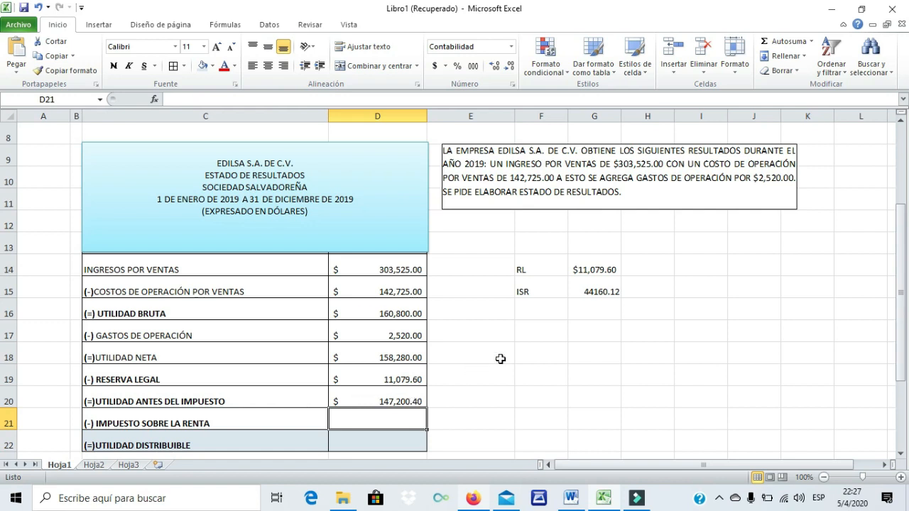
# Step: Check the income tax formula in G15 beside the ISR label and enter 44,160.12 for IMPUESTO SOBRE LA RENTA in D21
pyautogui.doubleClick(591, 291)
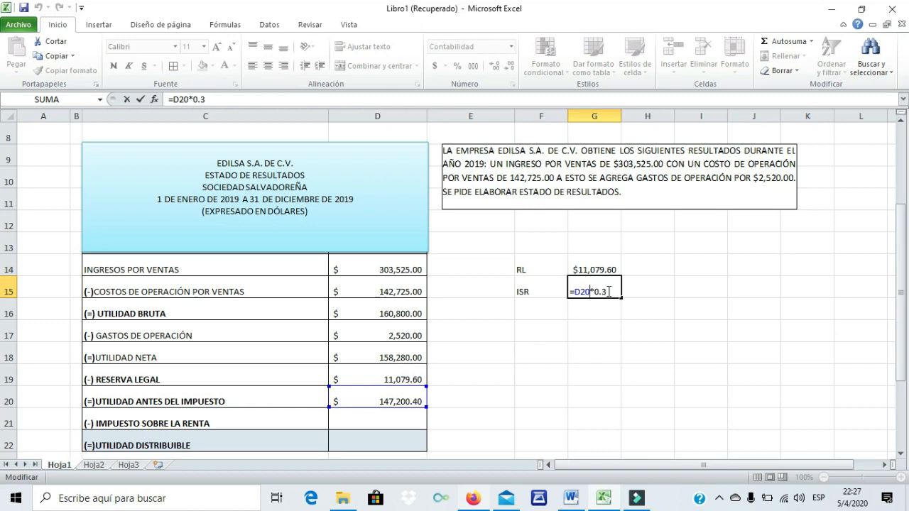
pyautogui.press('Return')
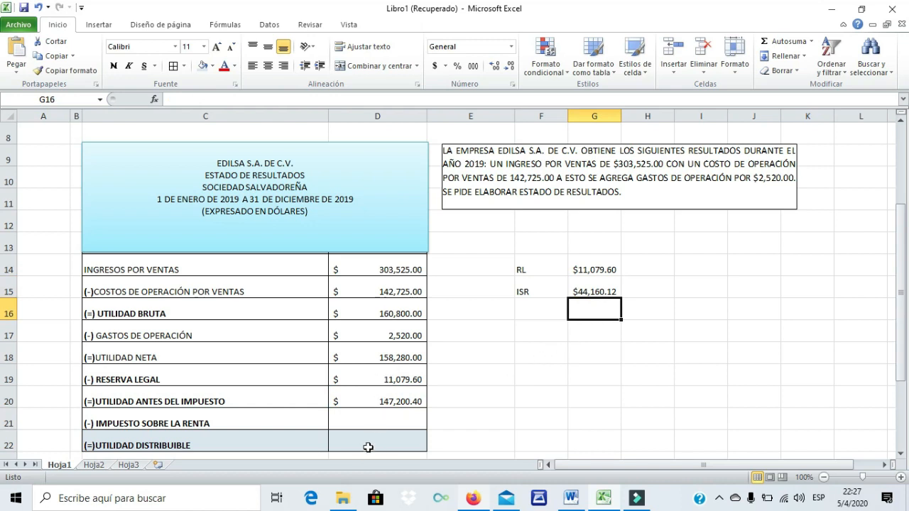
pyautogui.click(398, 419)
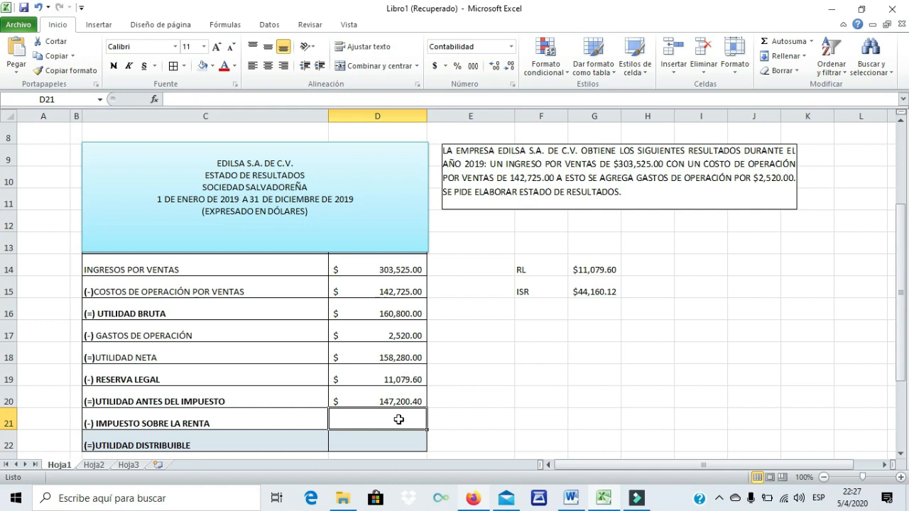
pyautogui.write('44,')
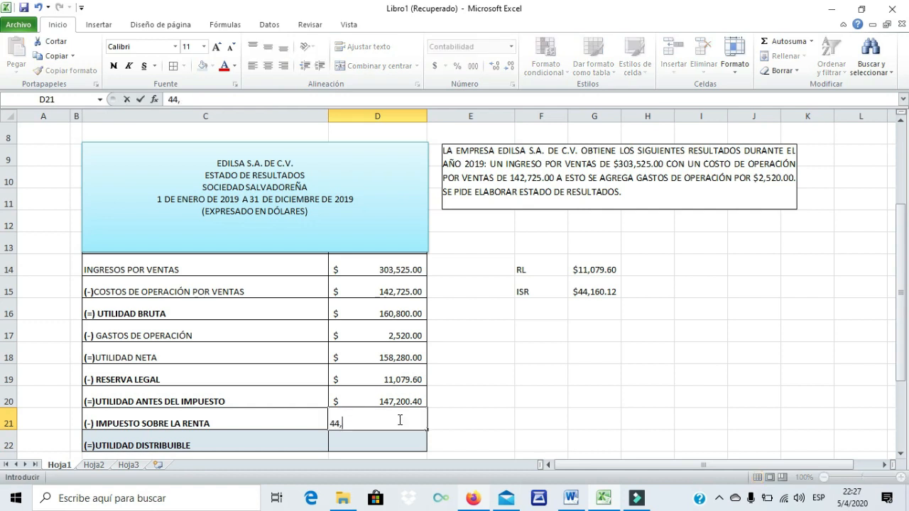
pyautogui.write('160.12')
pyautogui.press('Return')
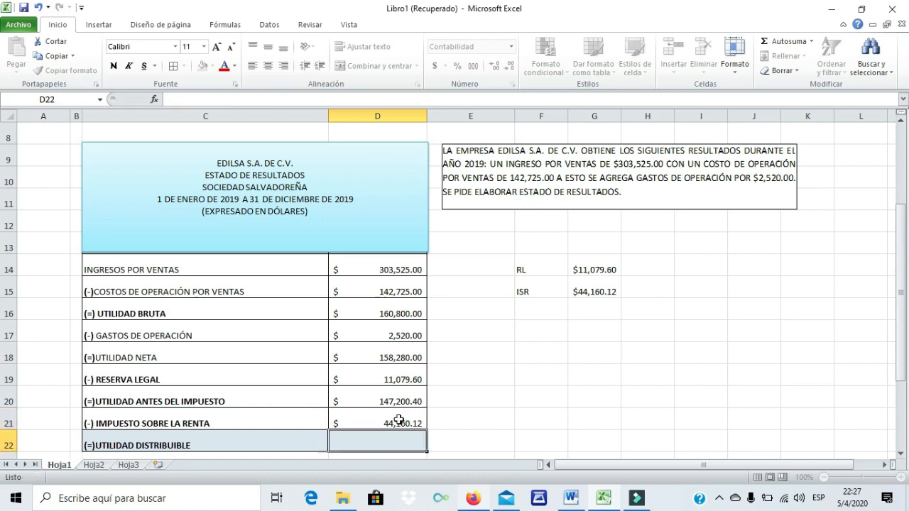
# Step: Calculate UTILIDAD DISTRIBUIBLE in D22 with the formula =D20-D21
pyautogui.scroll(-1, 476, 412)
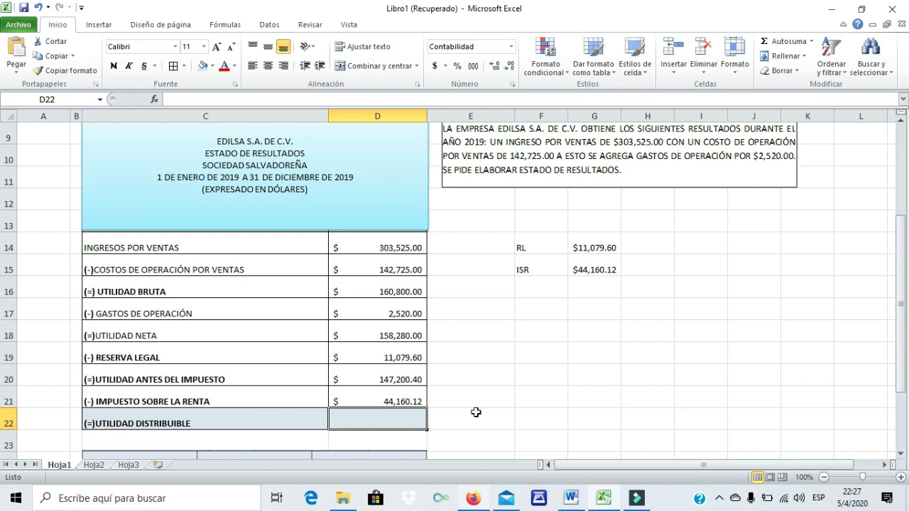
pyautogui.doubleClick(391, 420)
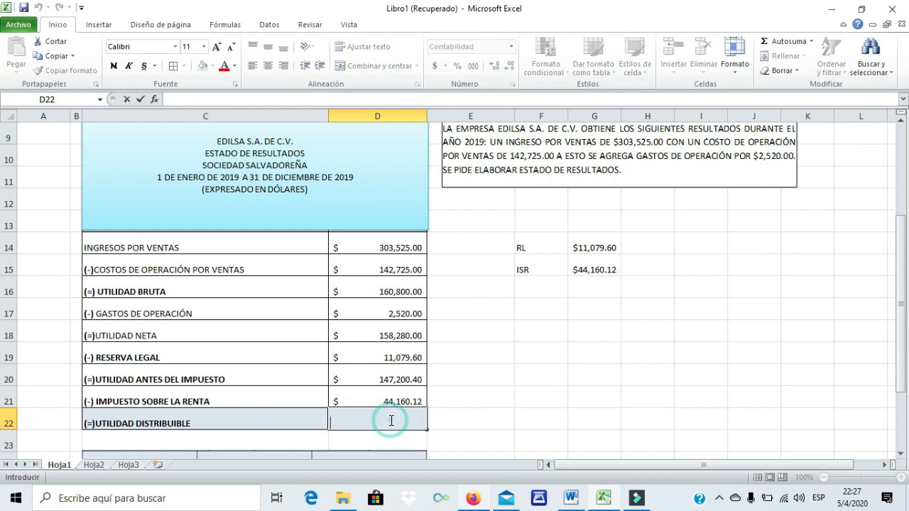
pyautogui.write('=')
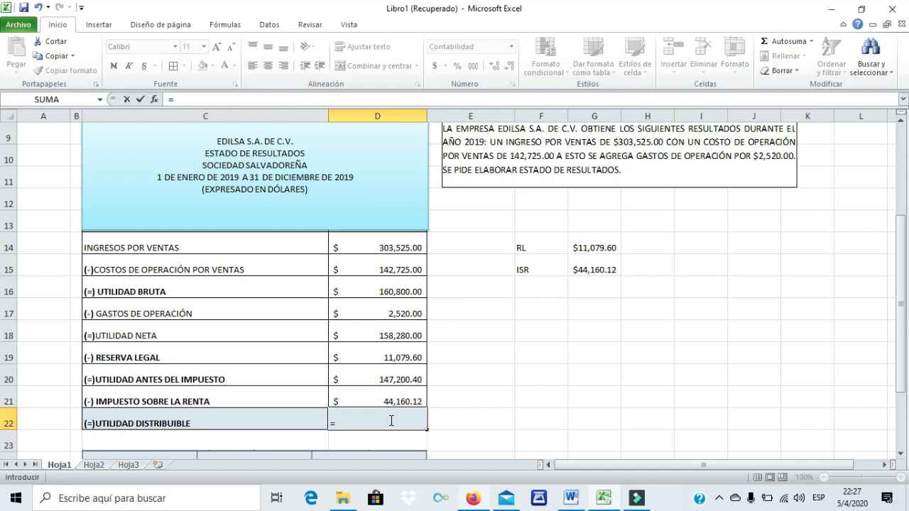
pyautogui.click(396, 377)
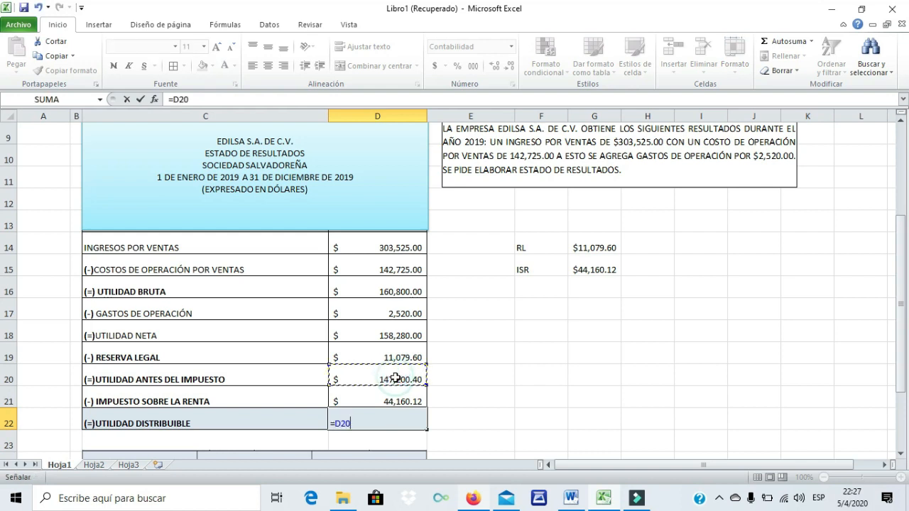
pyautogui.write('-')
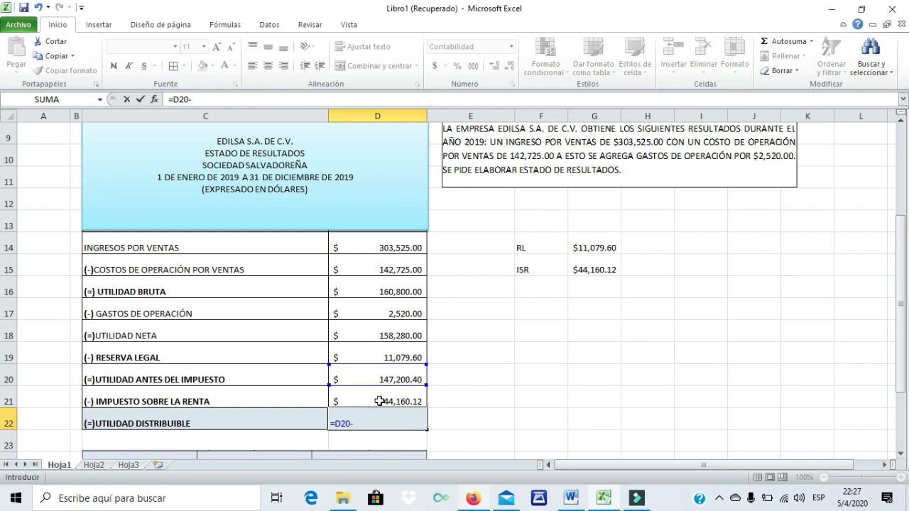
pyautogui.click(381, 401)
pyautogui.press('Return')
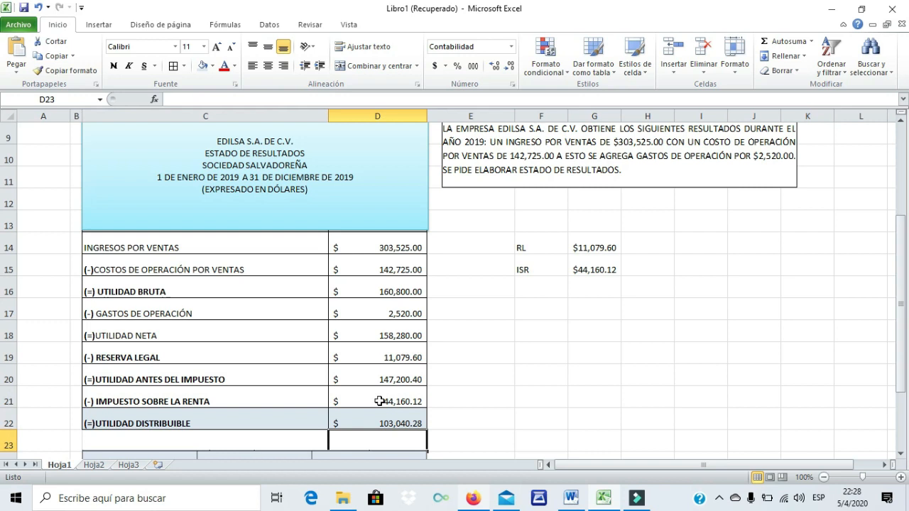
pyautogui.scroll(-4, 380, 401)
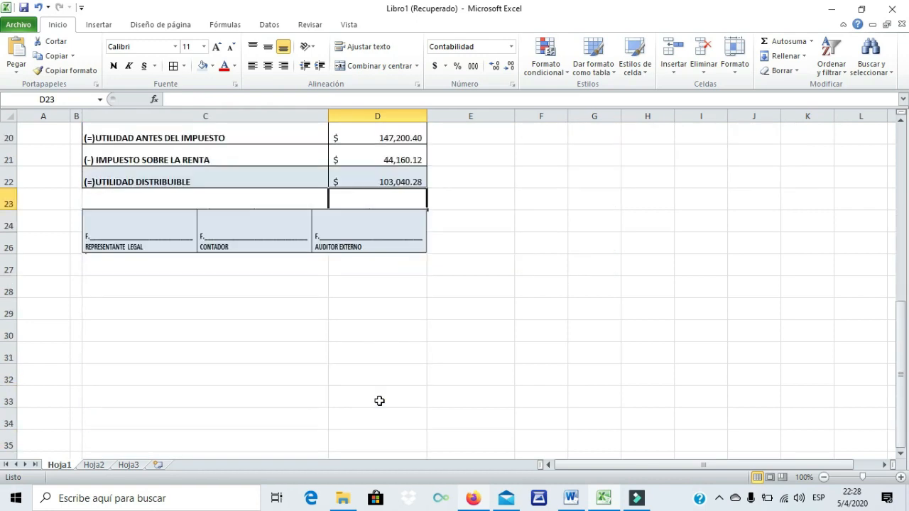
pyautogui.scroll(6, 379, 401)
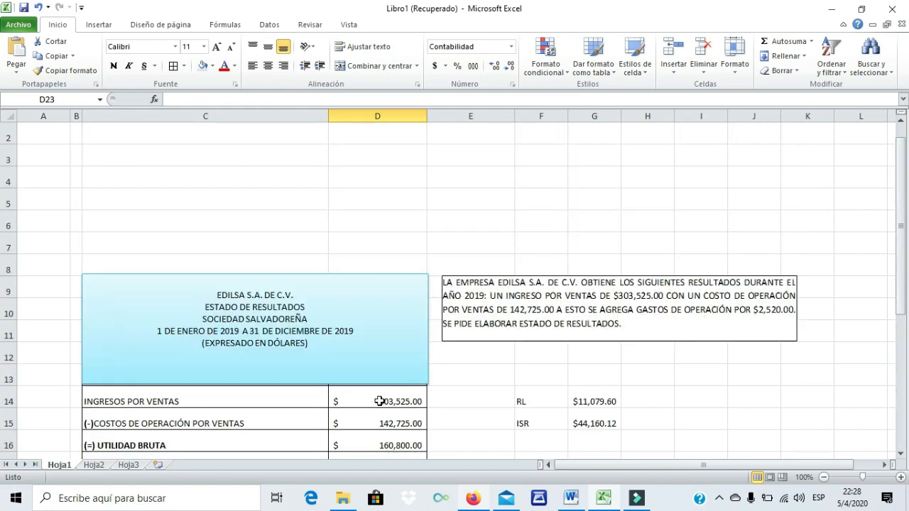
pyautogui.click(635, 500)
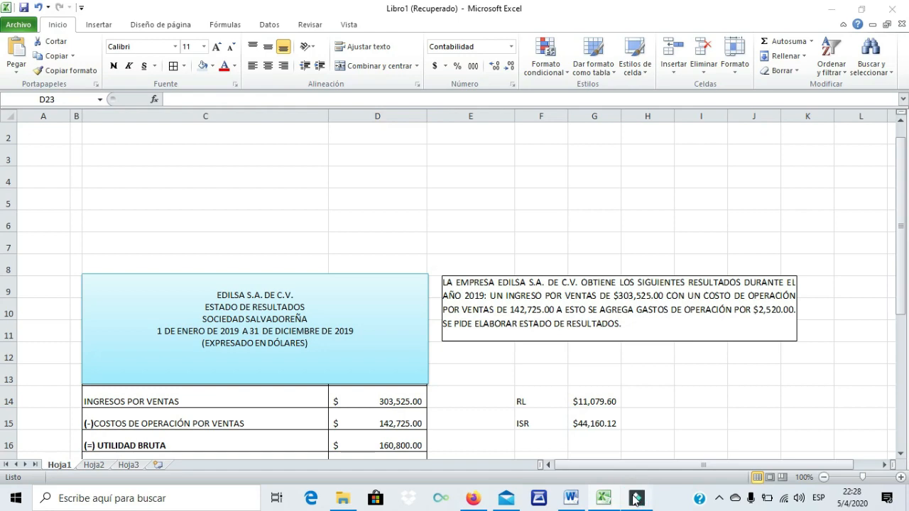